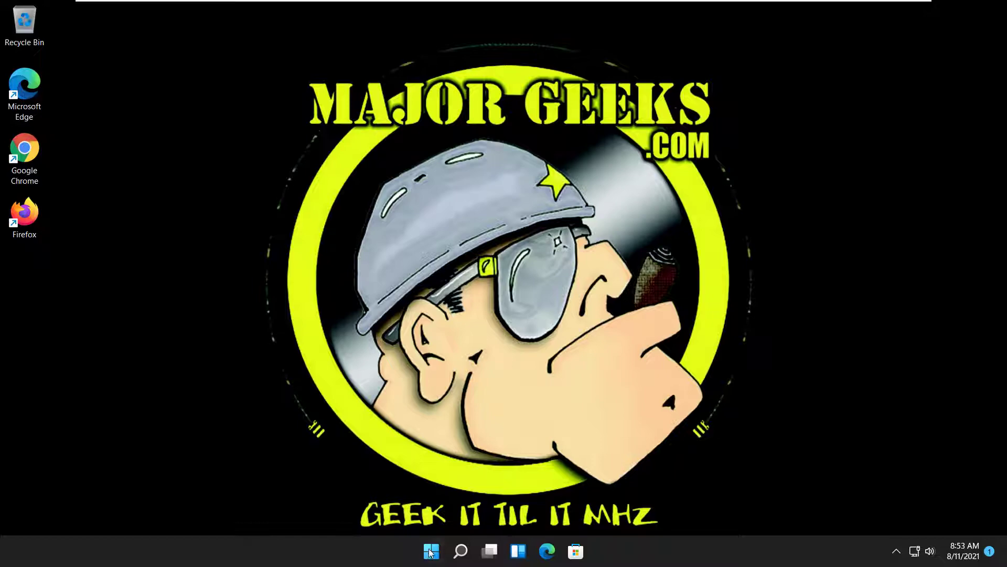
# Navigate Settings to Personalization > Start to reach the Start folders options
pyautogui.click(431, 551)
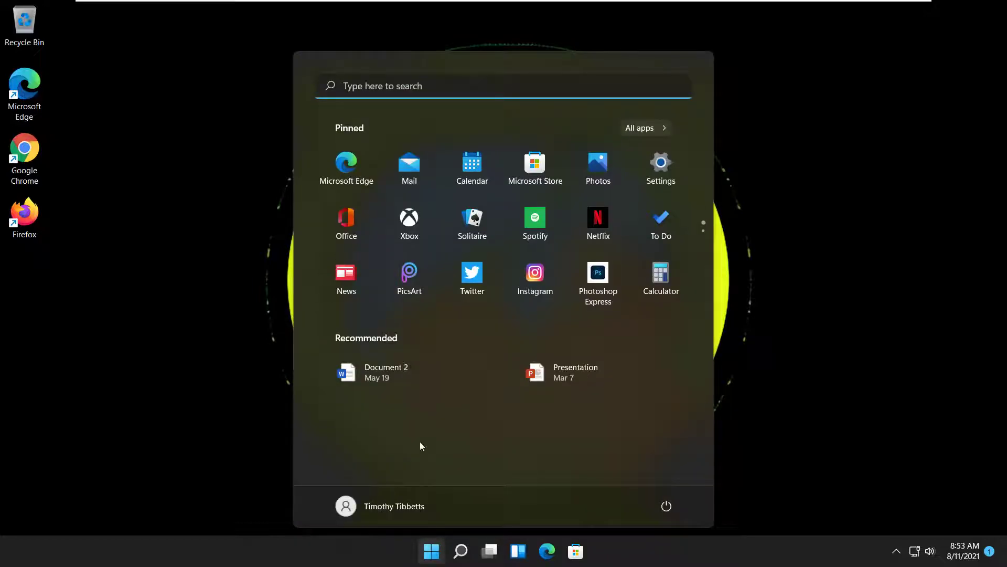
pyautogui.click(661, 165)
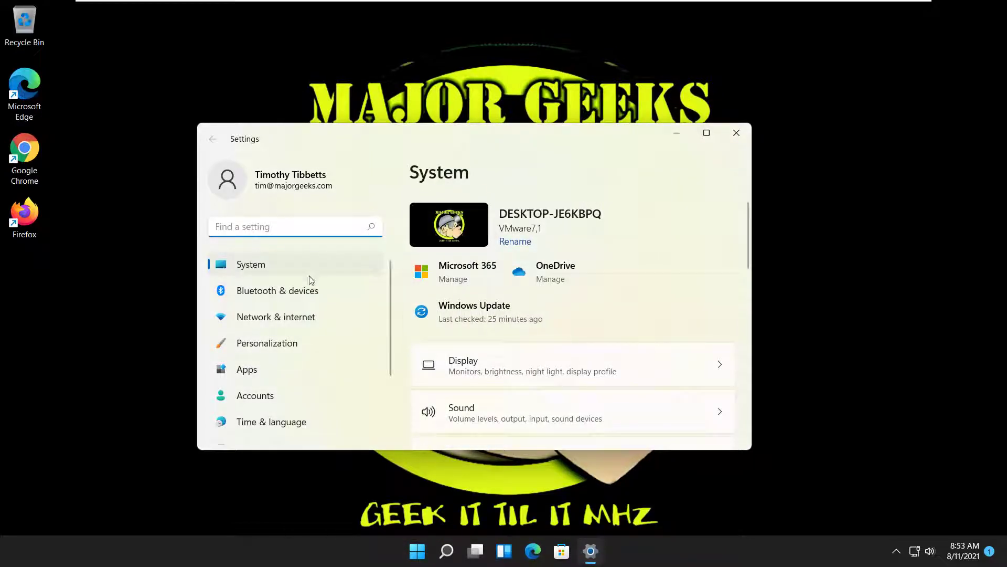
pyautogui.scroll(-2, 299, 286)
pyautogui.click(299, 286)
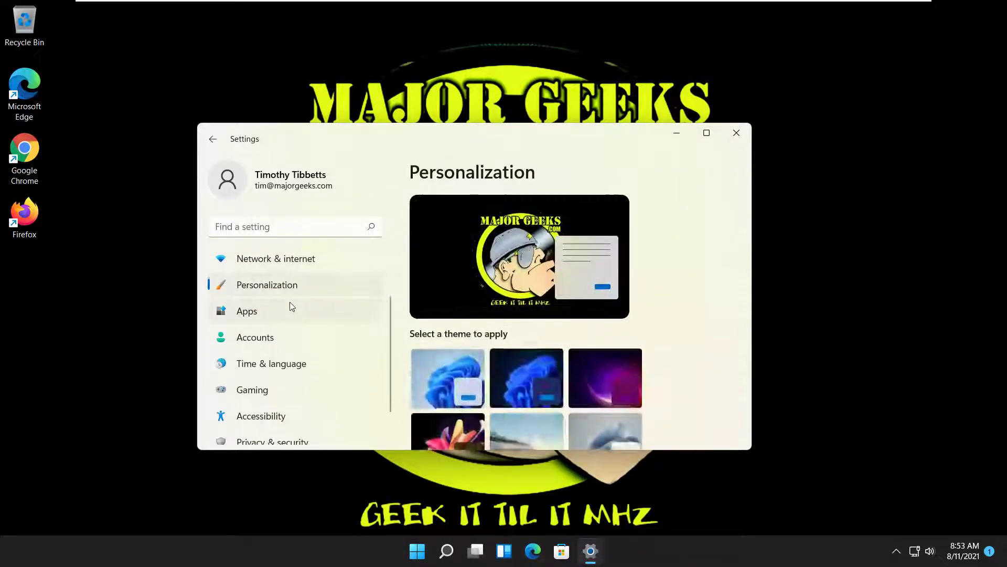
pyautogui.scroll(-2, 479, 318)
pyautogui.scroll(-2, 479, 318)
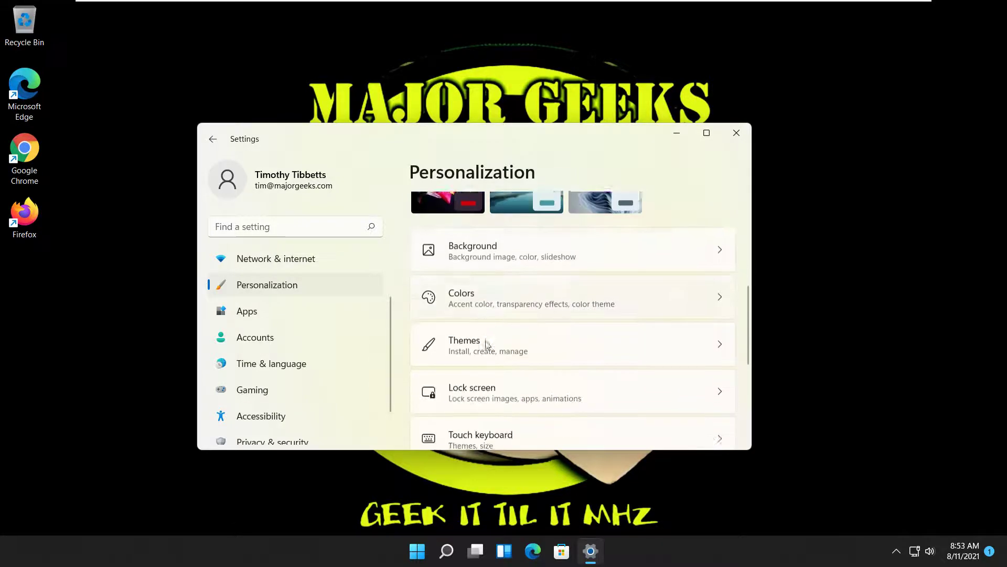
pyautogui.scroll(-1, 484, 347)
pyautogui.scroll(-1, 483, 345)
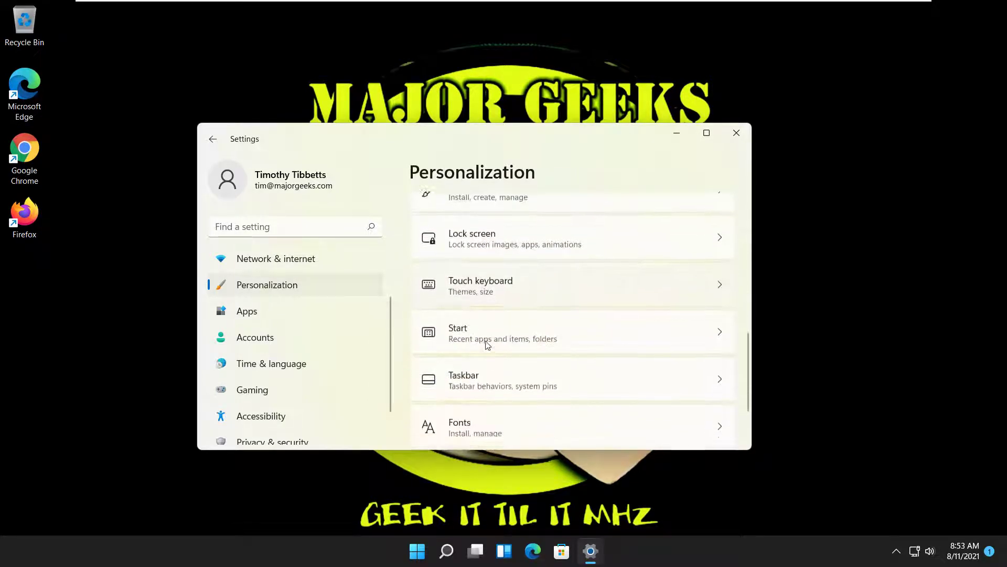
pyautogui.scroll(-1, 472, 346)
pyautogui.click(514, 286)
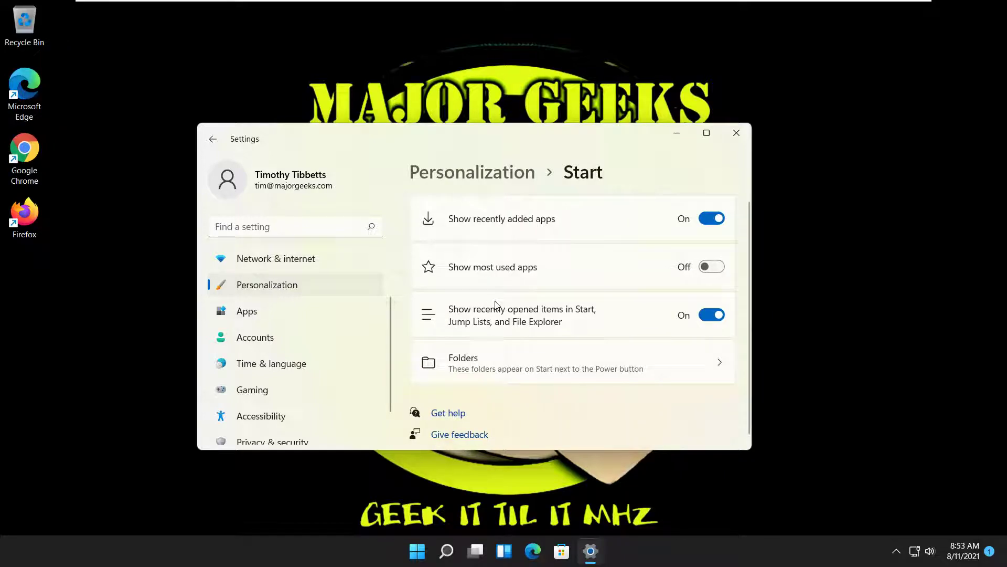
pyautogui.scroll(-1, 496, 305)
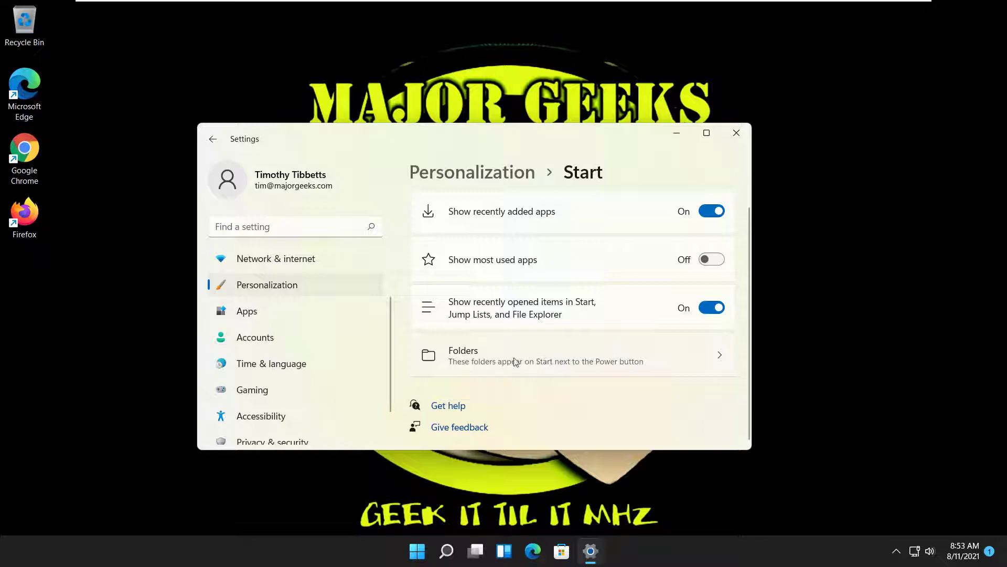
pyautogui.click(550, 362)
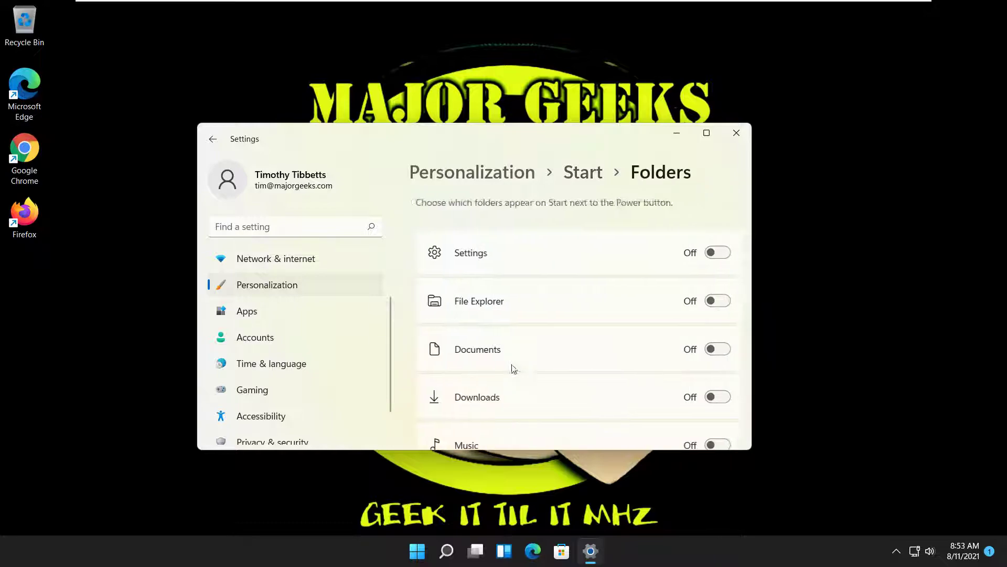
pyautogui.scroll(-1, 524, 349)
pyautogui.scroll(-1, 524, 349)
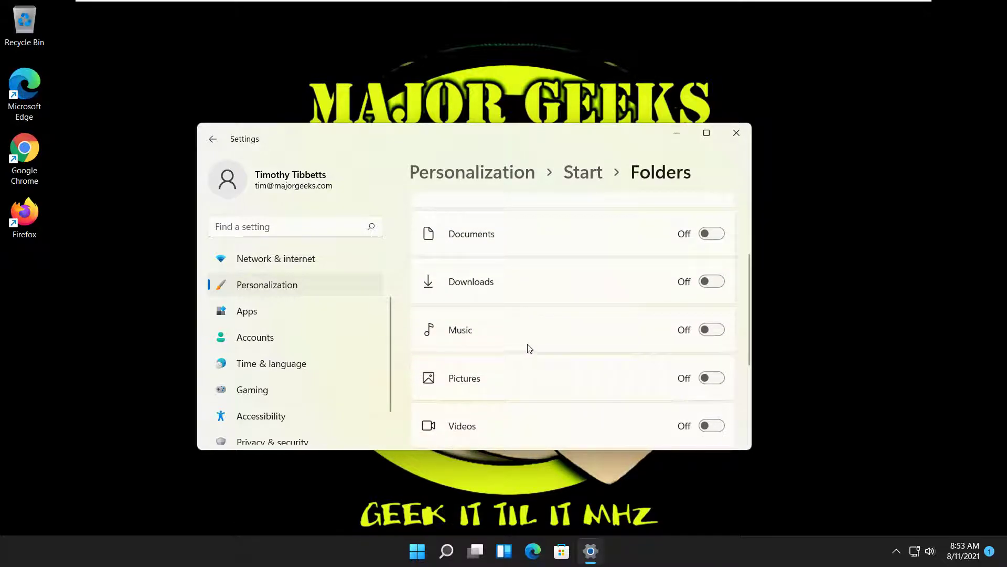
pyautogui.click(718, 330)
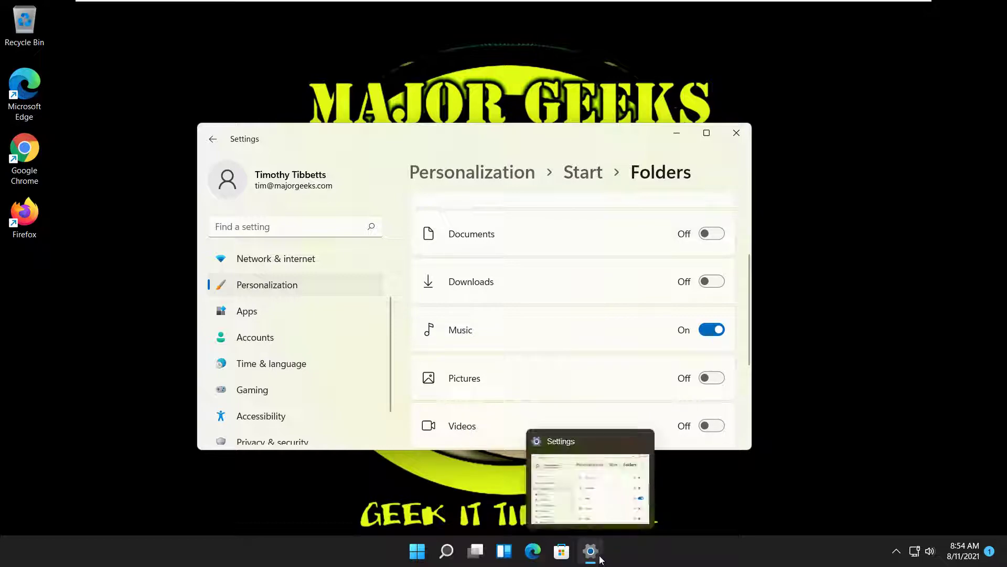
pyautogui.click(717, 379)
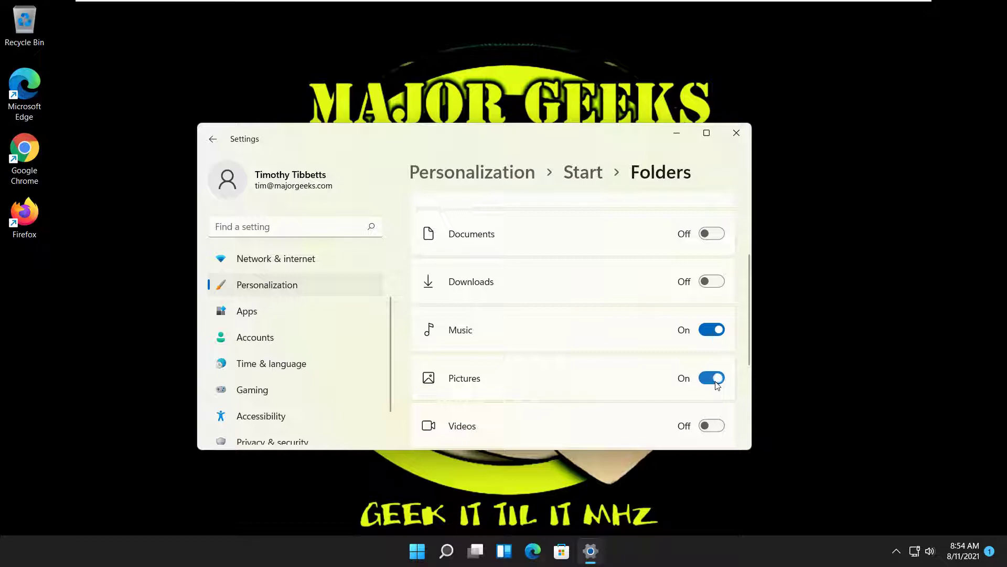
pyautogui.click(706, 380)
pyautogui.click(712, 330)
pyautogui.scroll(3, 561, 293)
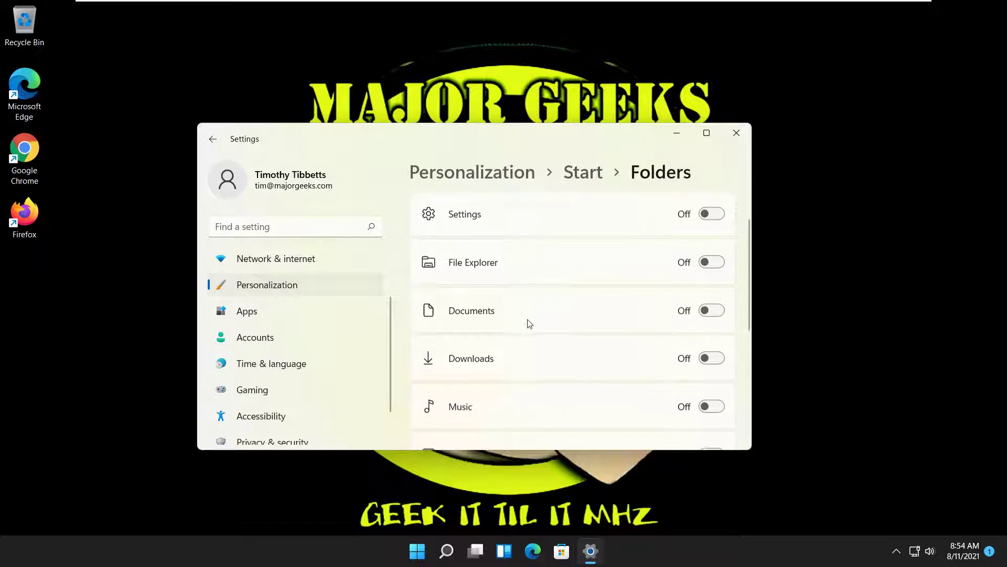
pyautogui.scroll(-3, 528, 324)
pyautogui.scroll(-2, 523, 319)
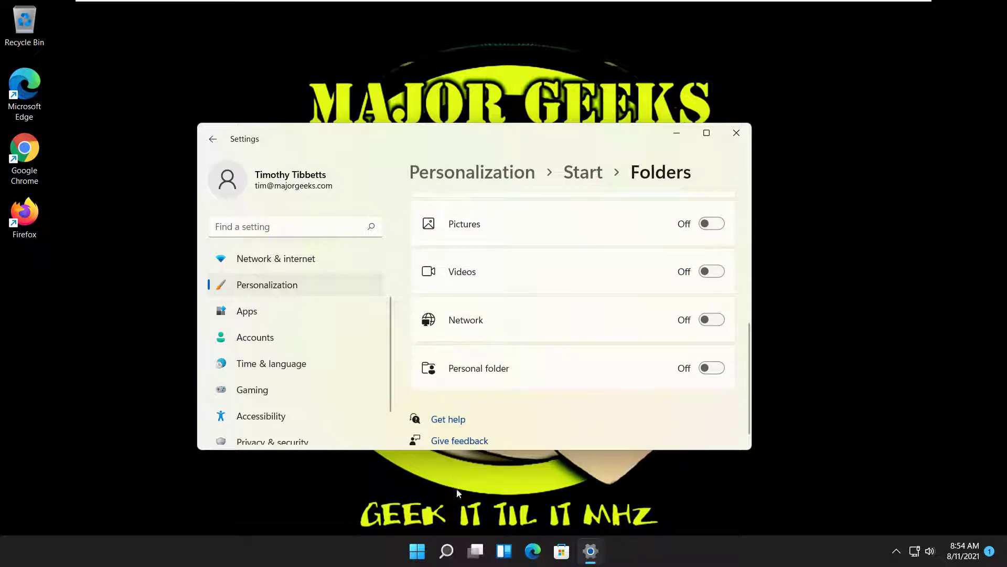
pyautogui.moveTo(476, 551)
pyautogui.scroll(1, 472, 390)
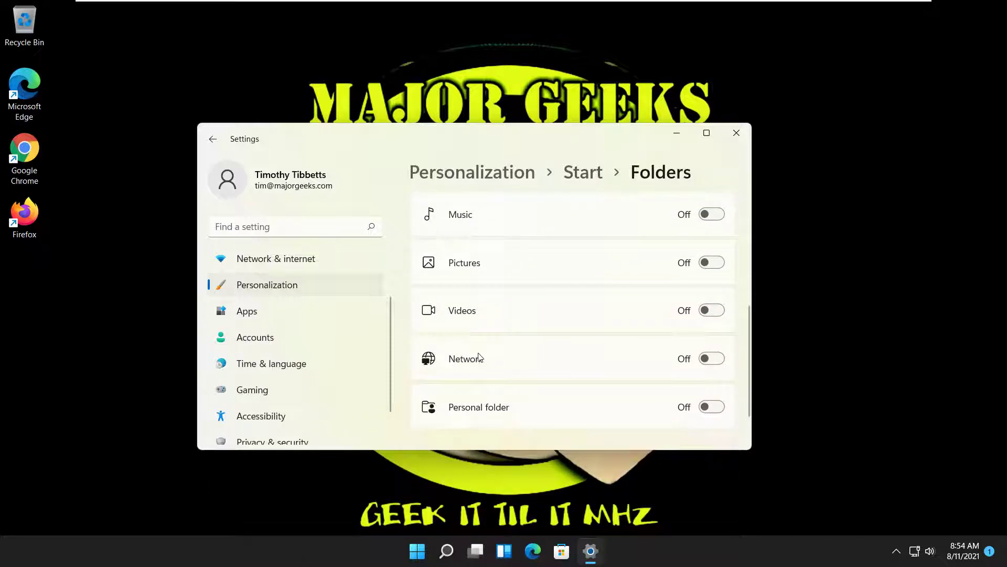
pyautogui.scroll(1, 478, 358)
pyautogui.scroll(2, 477, 355)
pyautogui.scroll(1, 476, 352)
pyautogui.scroll(1, 474, 349)
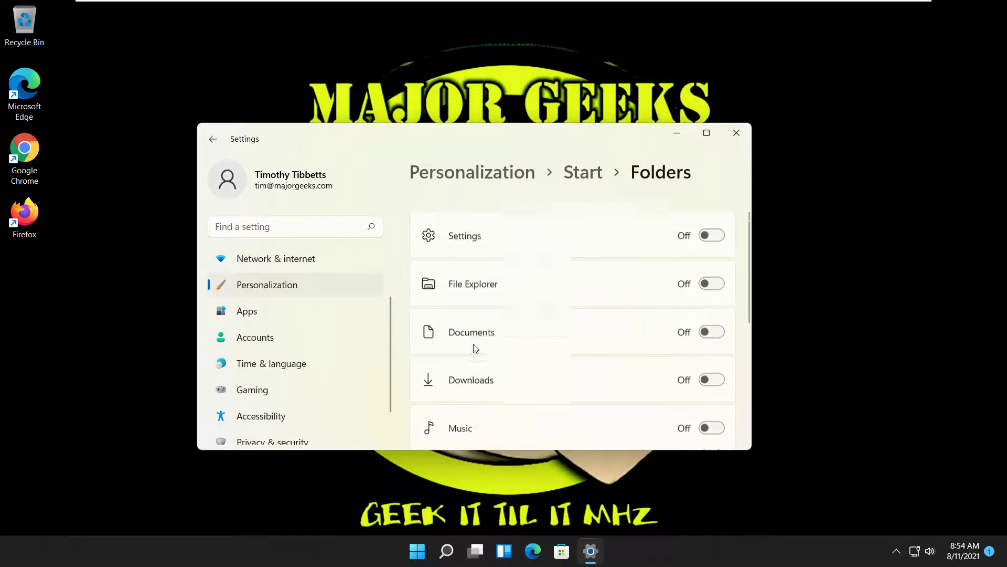
pyautogui.scroll(1, 474, 348)
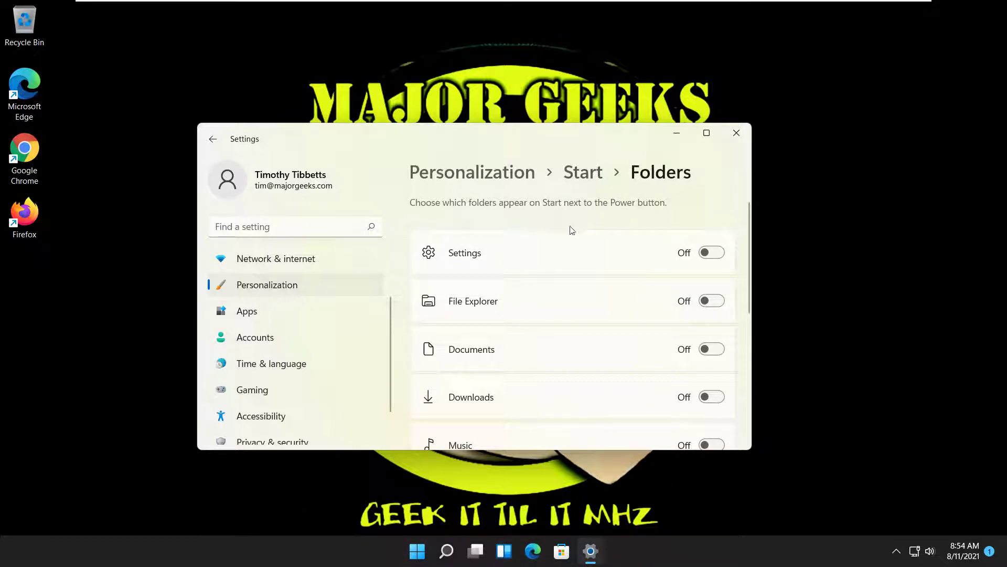
pyautogui.click(213, 139)
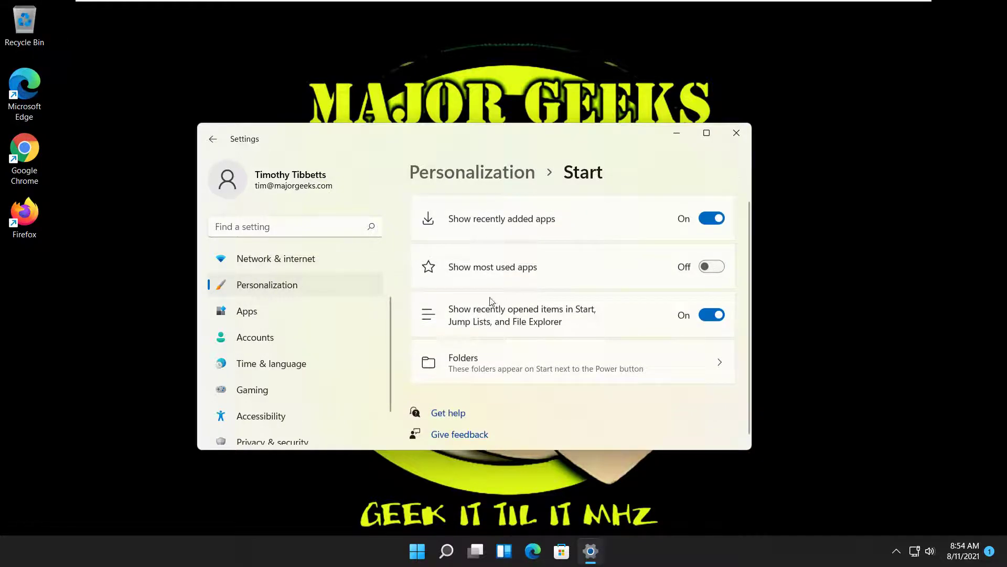
# Go back to Personalization and bring up the Taskbar settings page
pyautogui.click(235, 285)
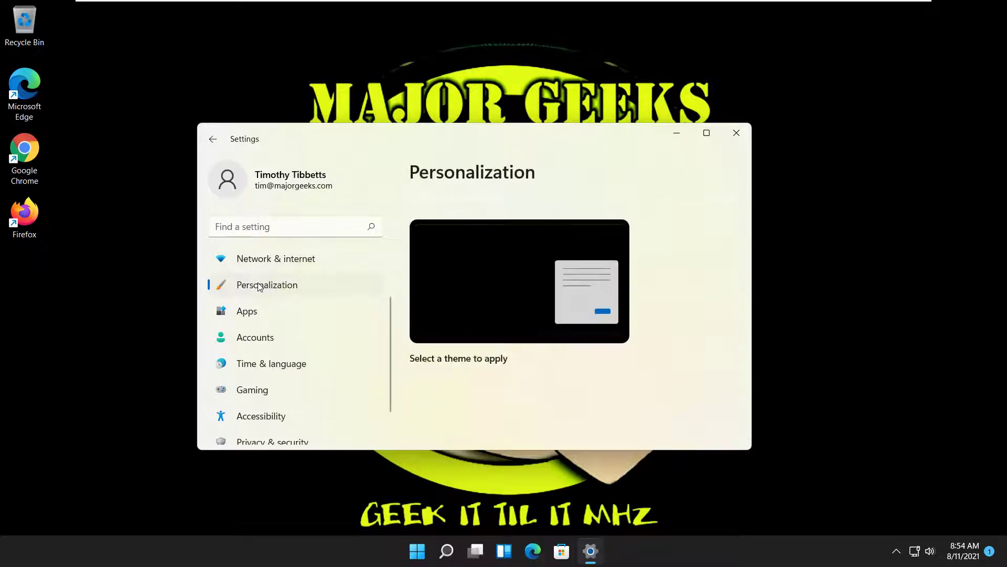
pyautogui.scroll(-3, 551, 307)
pyautogui.scroll(-2, 540, 314)
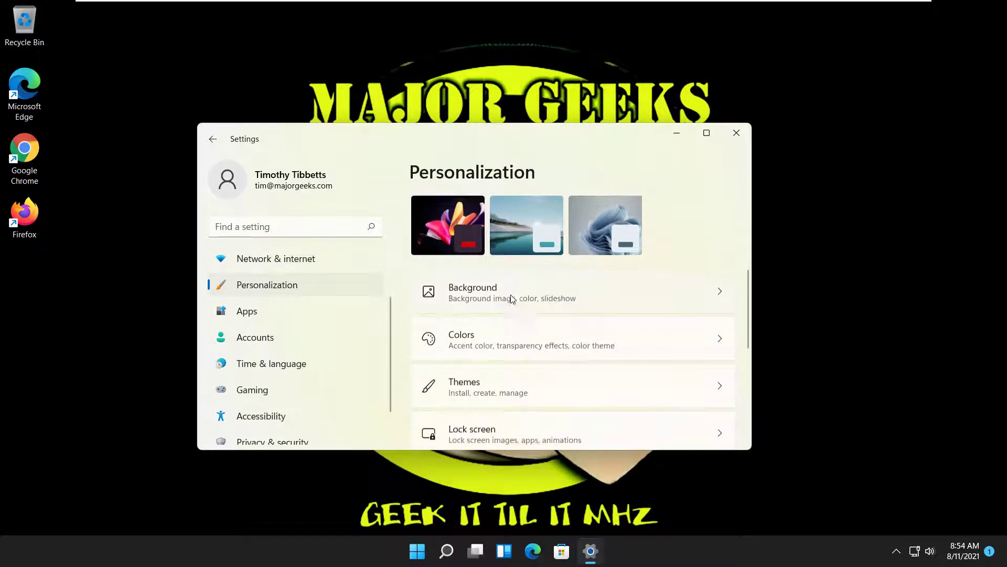
pyautogui.scroll(-3, 509, 301)
pyautogui.scroll(-1, 505, 320)
pyautogui.scroll(-2, 505, 320)
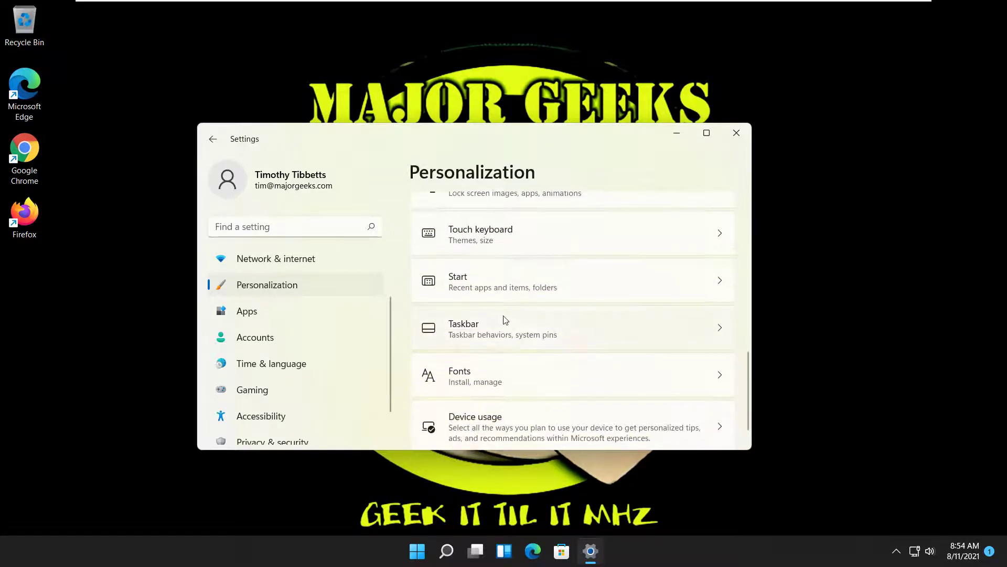
pyautogui.click(515, 303)
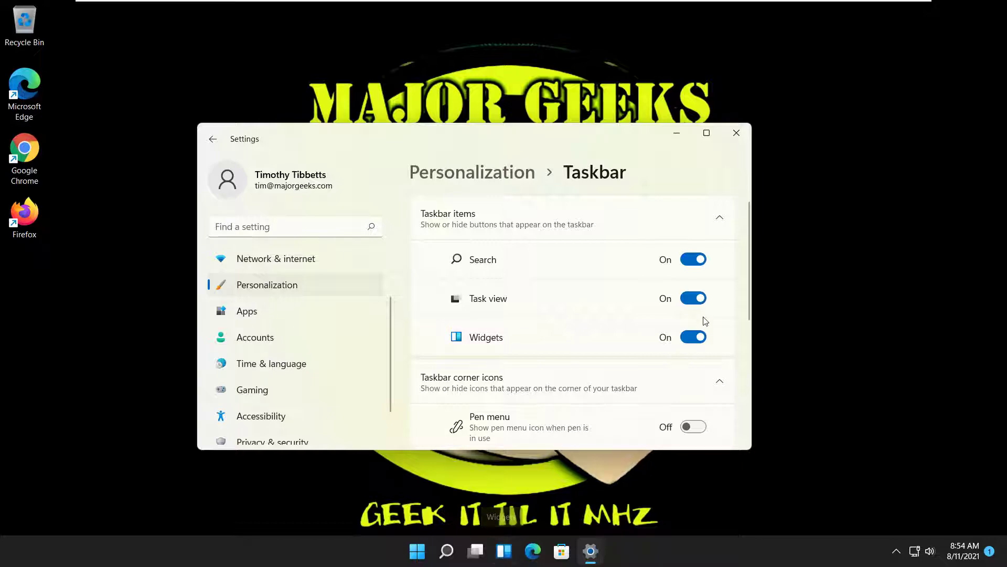
# Toggle Widgets, Task view and Search off, then switch all three back on
pyautogui.click(699, 338)
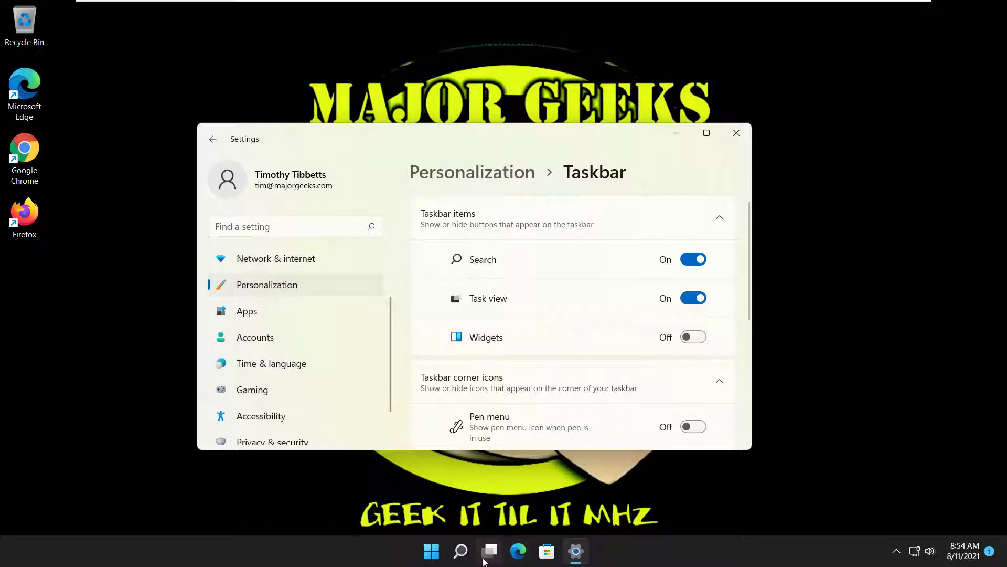
pyautogui.click(698, 299)
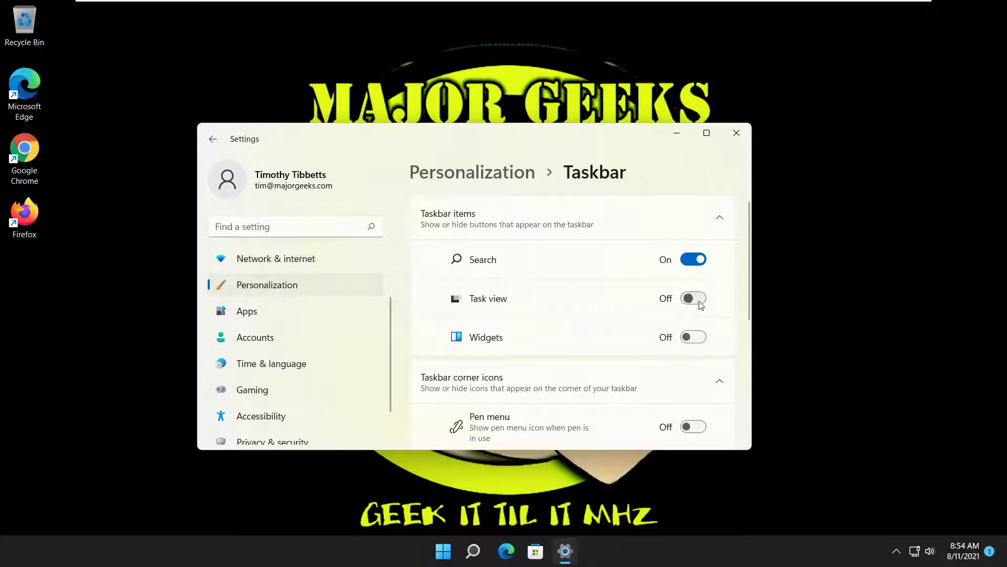
pyautogui.click(700, 263)
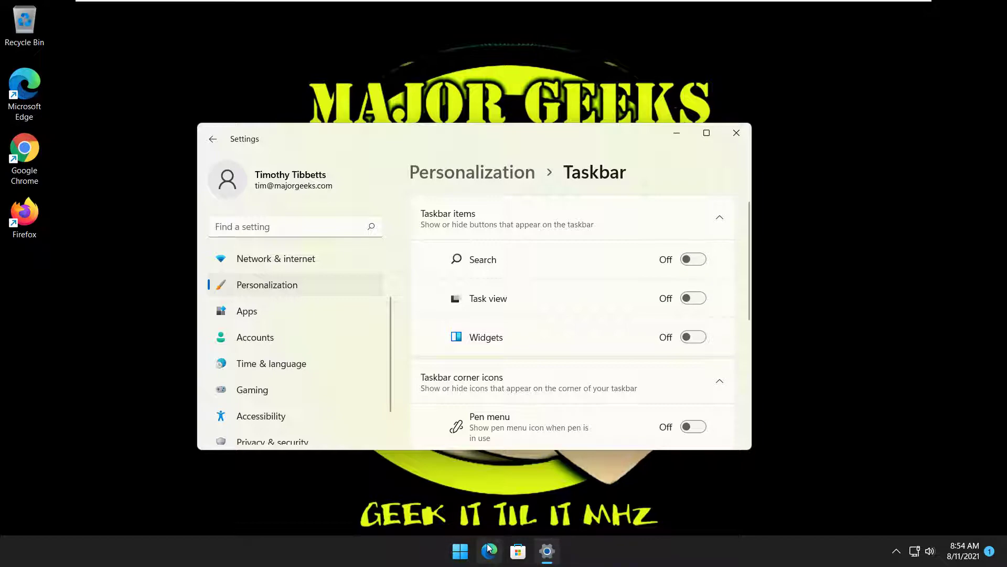
pyautogui.click(690, 337)
pyautogui.click(693, 299)
pyautogui.click(696, 266)
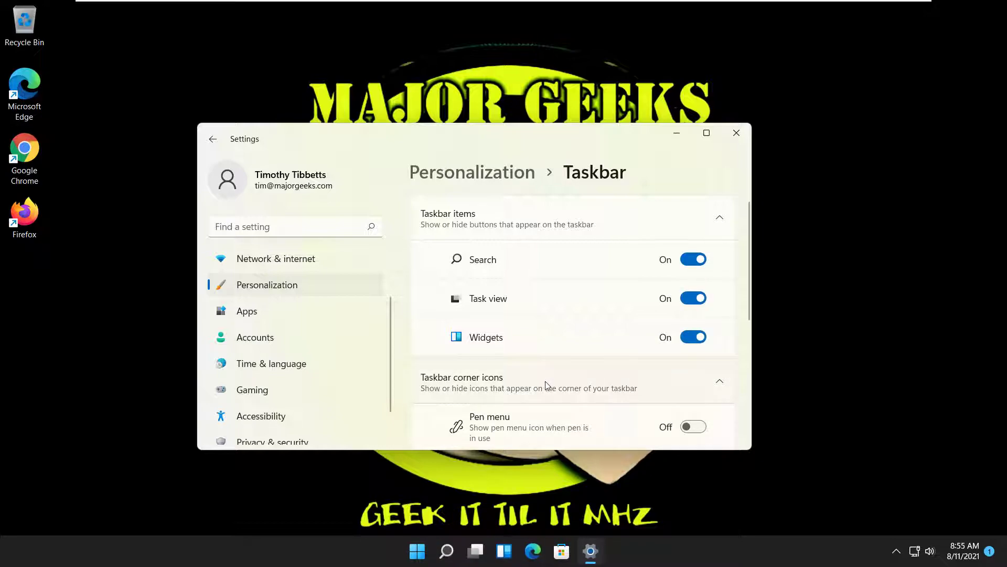
# Unpin Microsoft Edge from the taskbar via its jump list and close Settings
pyautogui.rightClick(535, 555)
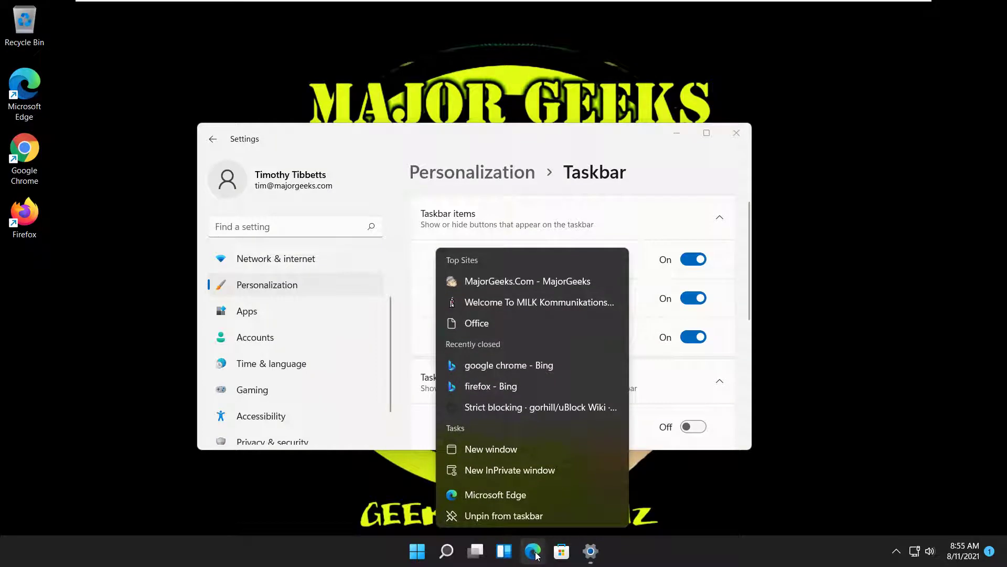
pyautogui.click(532, 516)
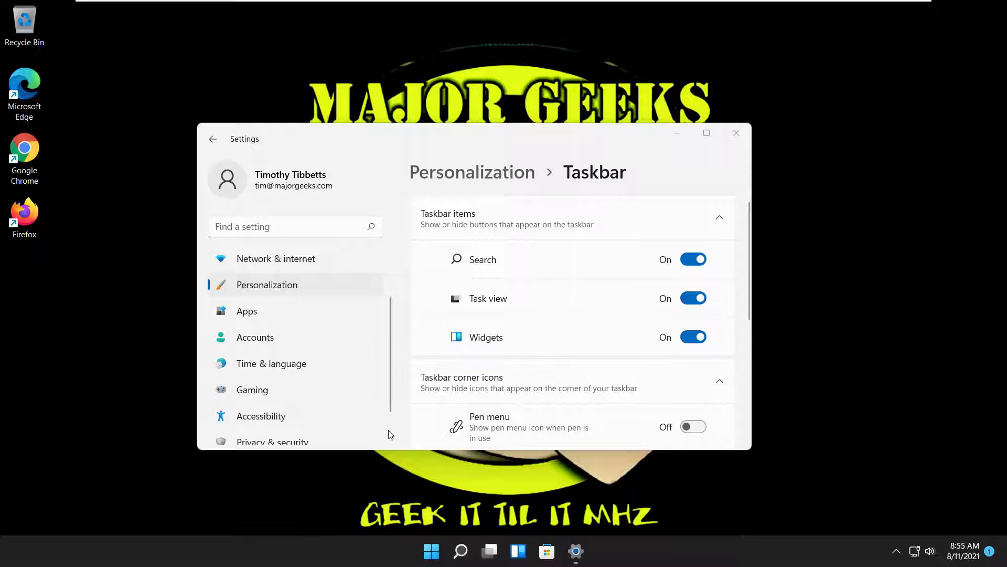
pyautogui.click(736, 133)
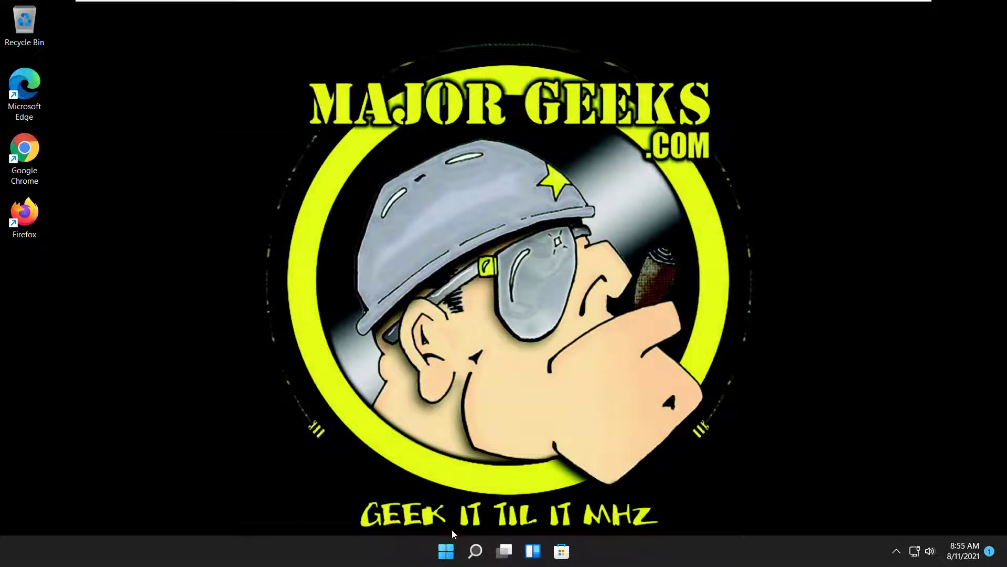
# From the Start menu, pin Paint to the taskbar via its right-click menu
pyautogui.click(446, 551)
pyautogui.scroll(-1, 556, 223)
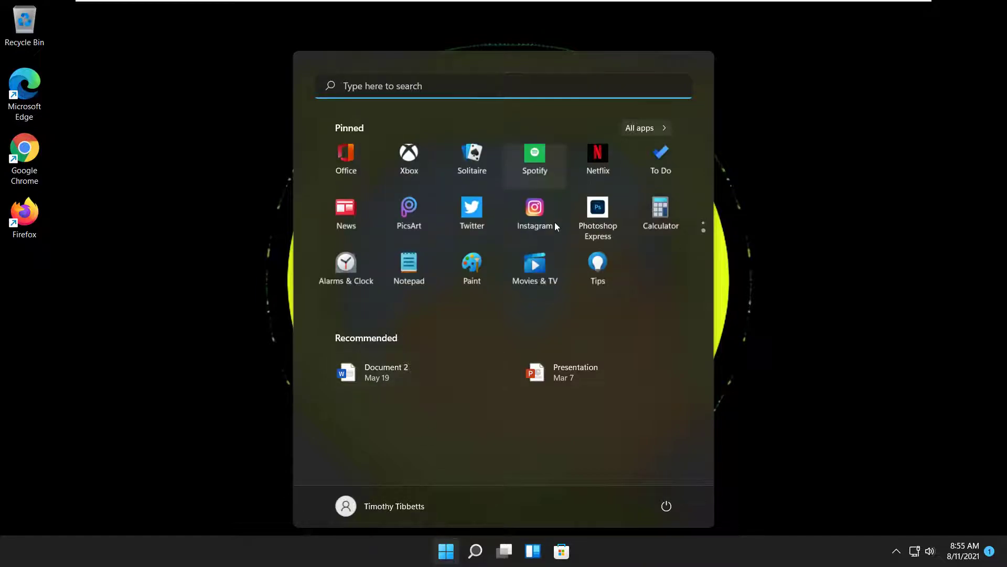
pyautogui.scroll(-2, 533, 280)
pyautogui.scroll(3, 533, 279)
pyautogui.scroll(-2, 505, 263)
pyautogui.scroll(-1, 492, 263)
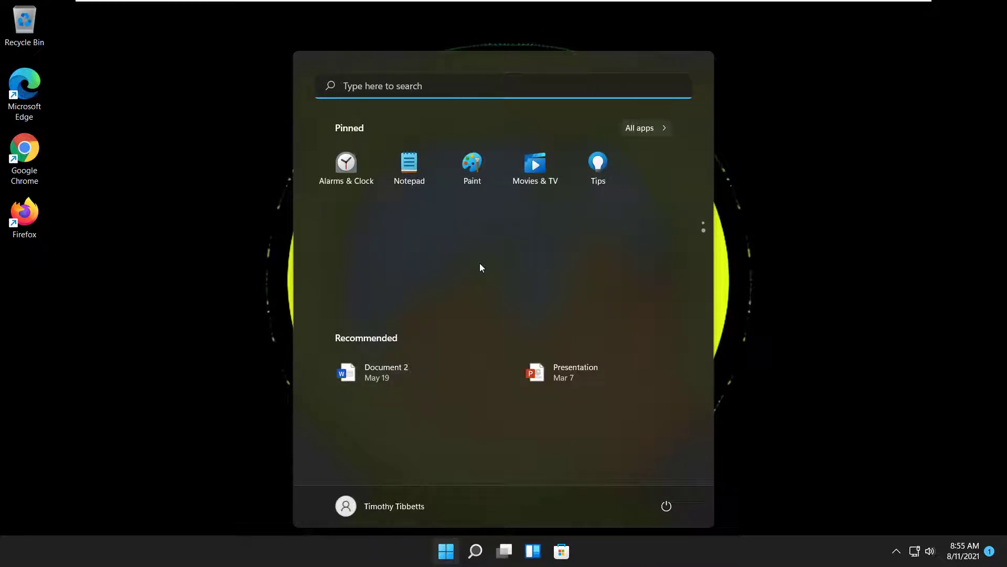
pyautogui.scroll(2, 479, 267)
pyautogui.scroll(-1, 480, 275)
pyautogui.scroll(-1, 472, 272)
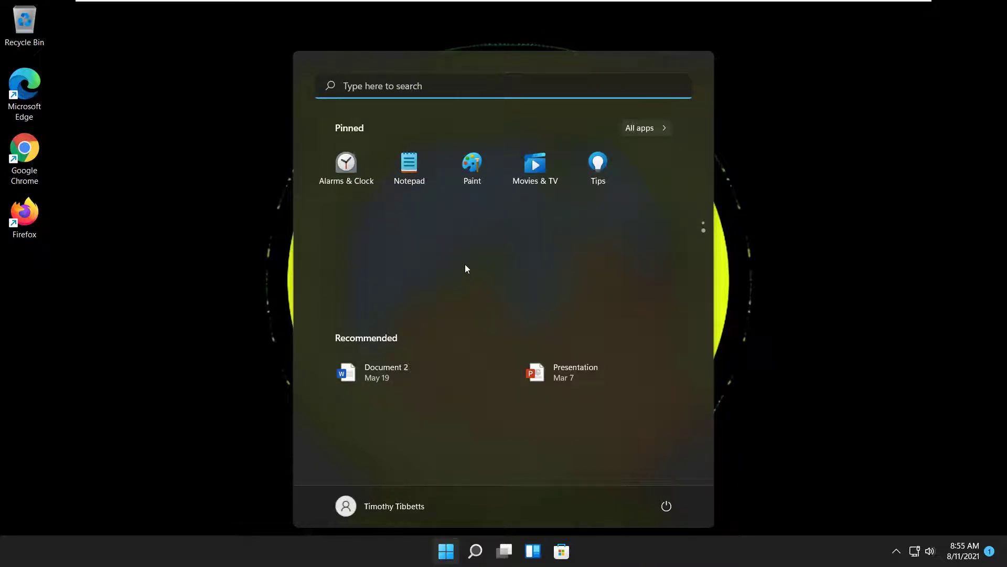
pyautogui.rightClick(481, 163)
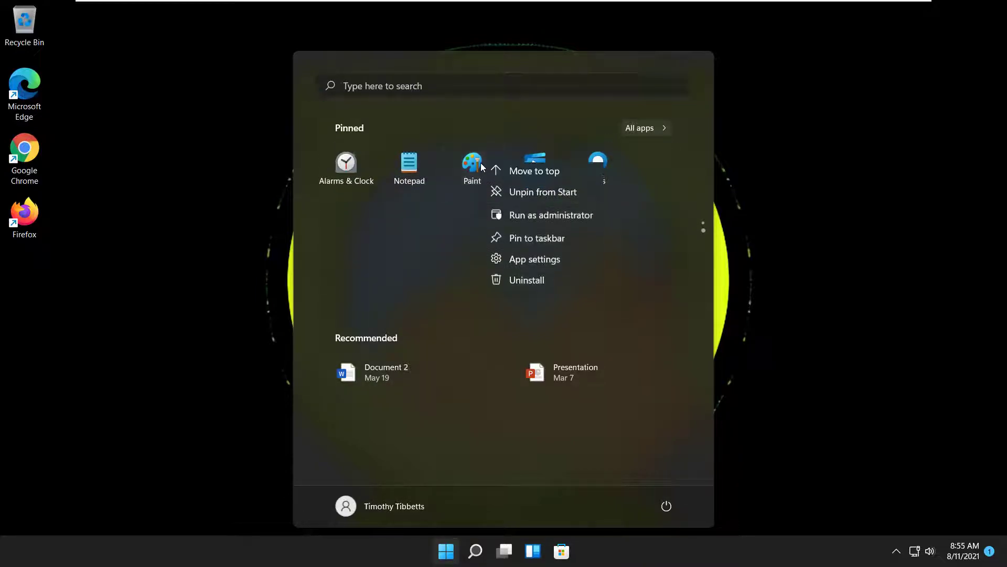
pyautogui.click(519, 246)
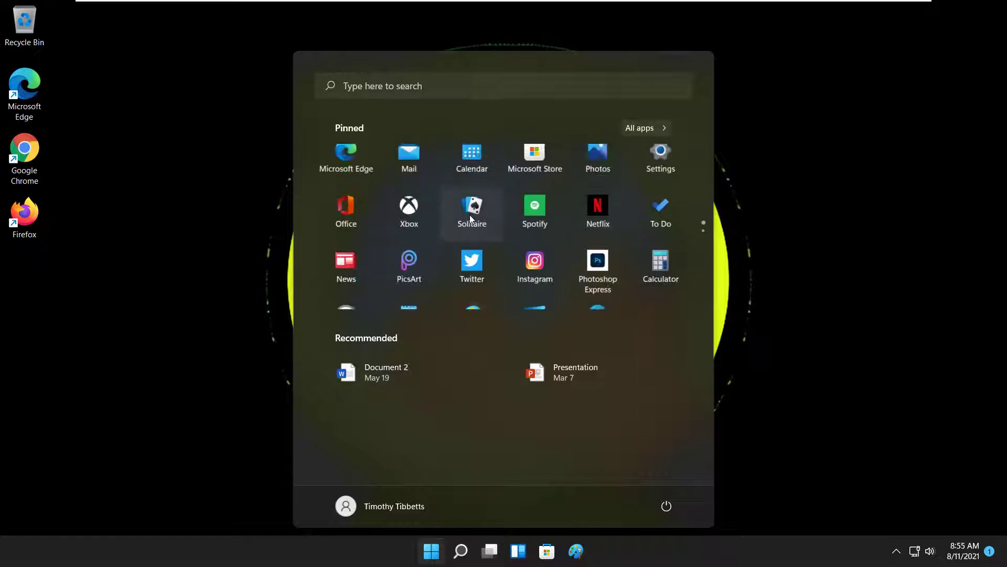
pyautogui.rightClick(408, 272)
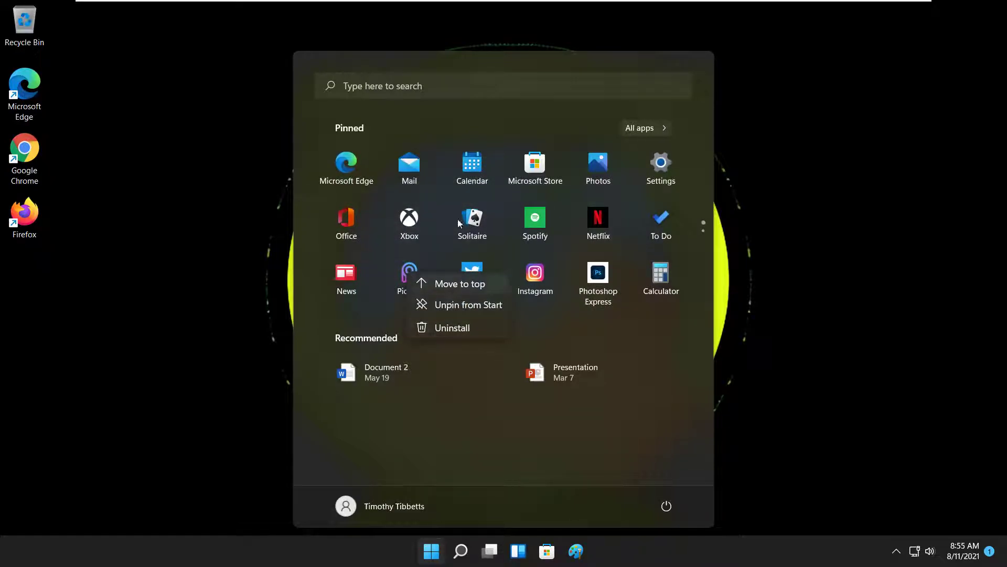
# Pin Calendar and Photos to the taskbar the same way, then dismiss Start
pyautogui.rightClick(471, 185)
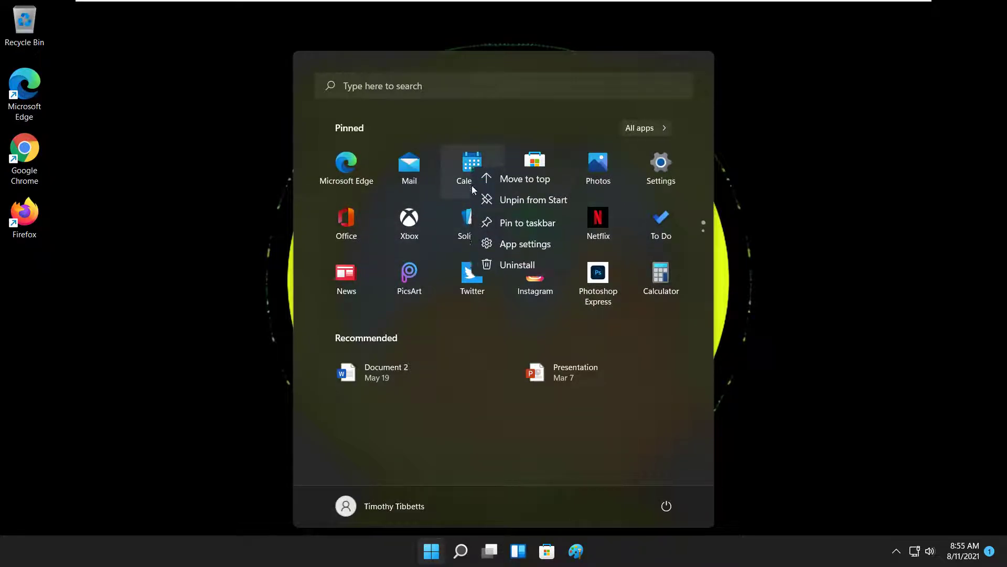
pyautogui.click(509, 229)
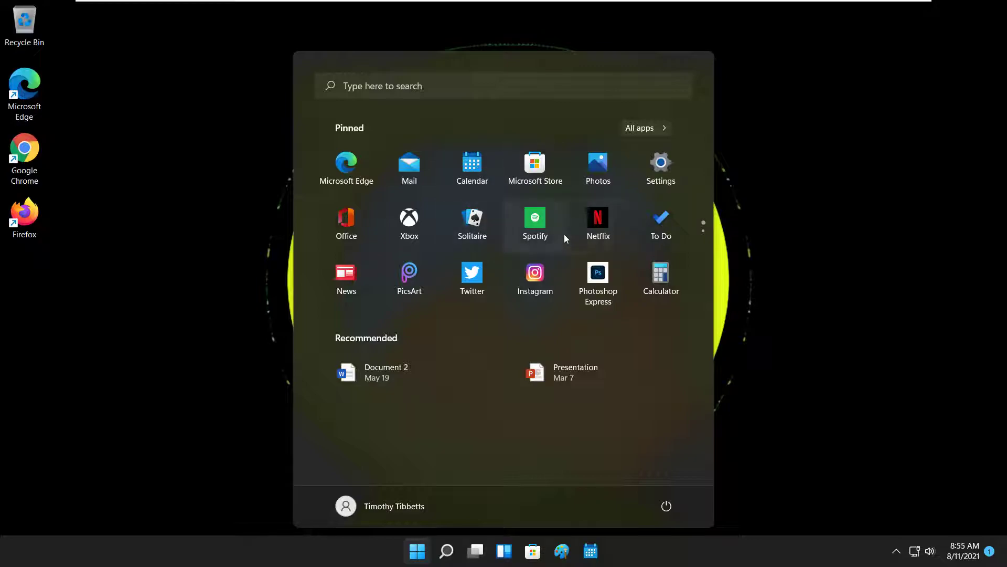
pyautogui.rightClick(591, 175)
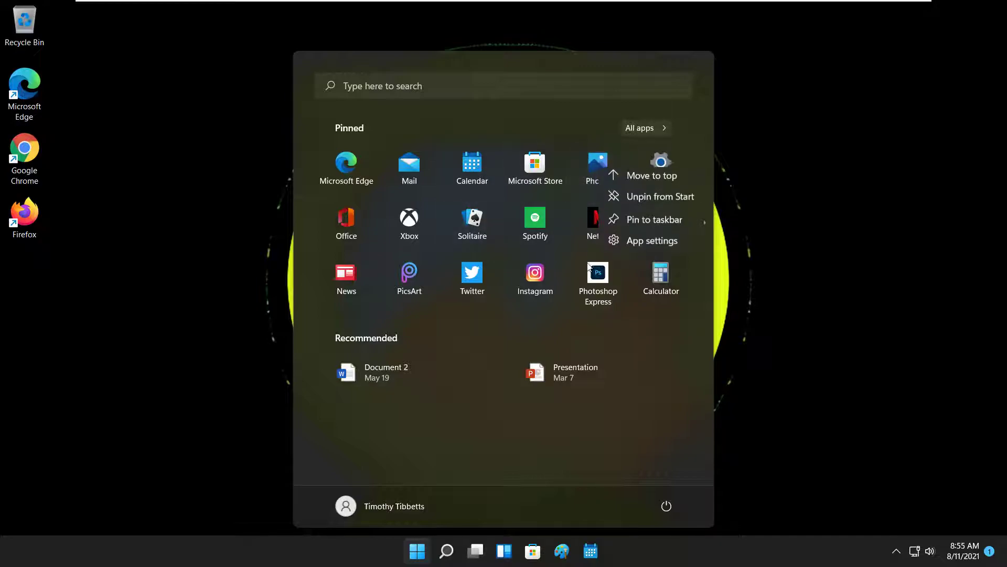
pyautogui.click(637, 224)
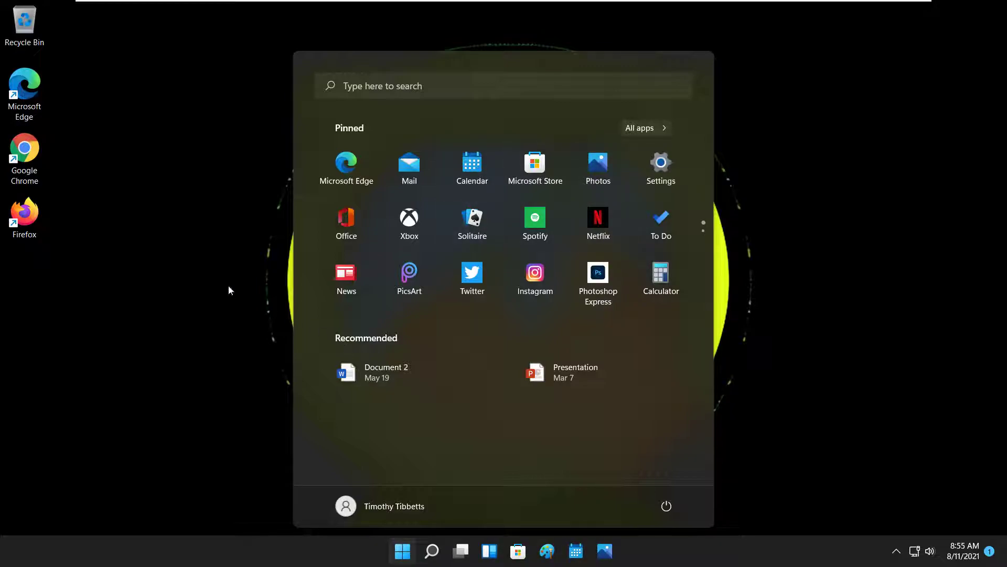
pyautogui.click(201, 277)
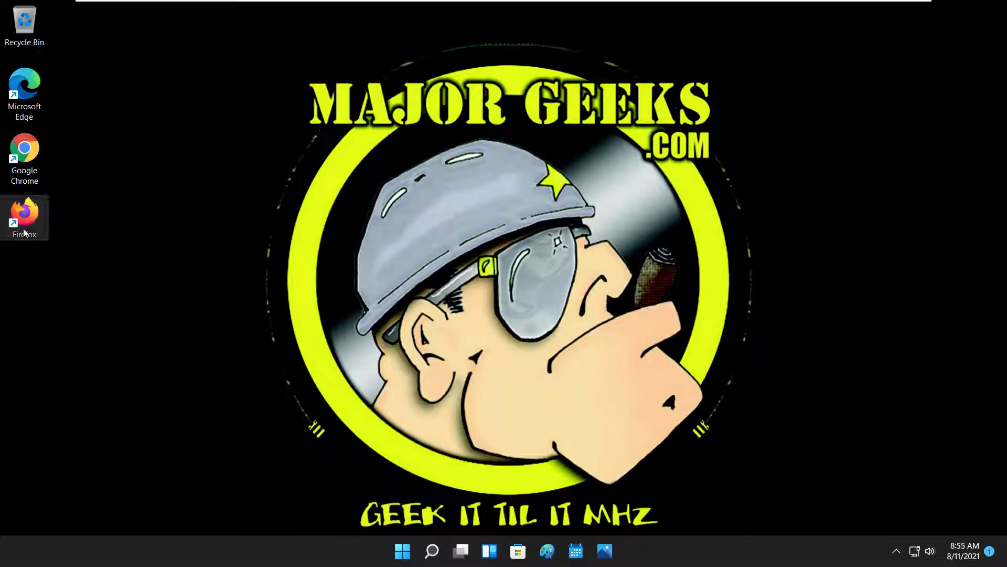
# Pin the Firefox desktop shortcut to Start from its right-click menu
pyautogui.rightClick(27, 215)
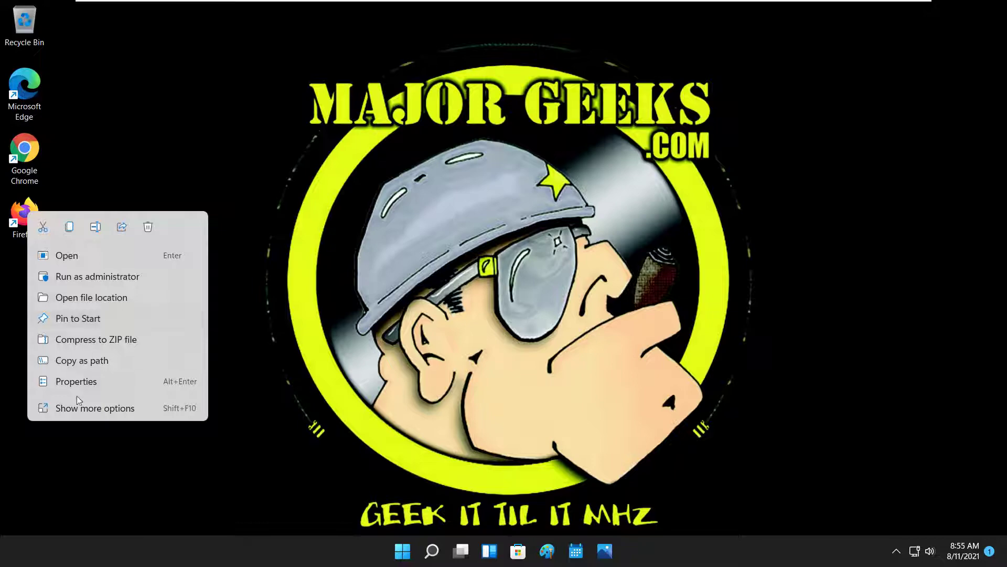
pyautogui.click(84, 319)
# Pin the Firefox tile in Start to the taskbar via its right-click menu
pyautogui.click(402, 551)
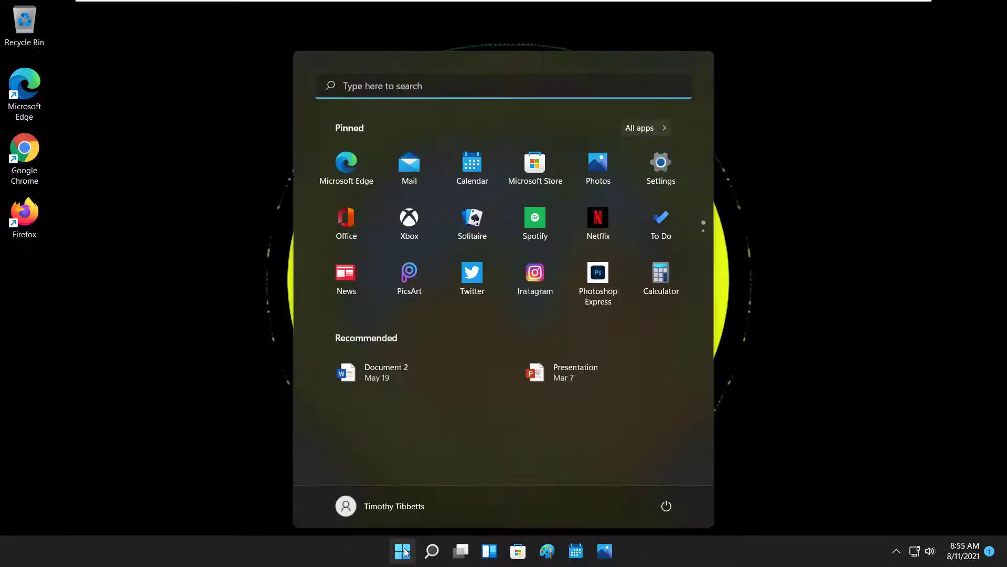
pyautogui.scroll(-2, 582, 244)
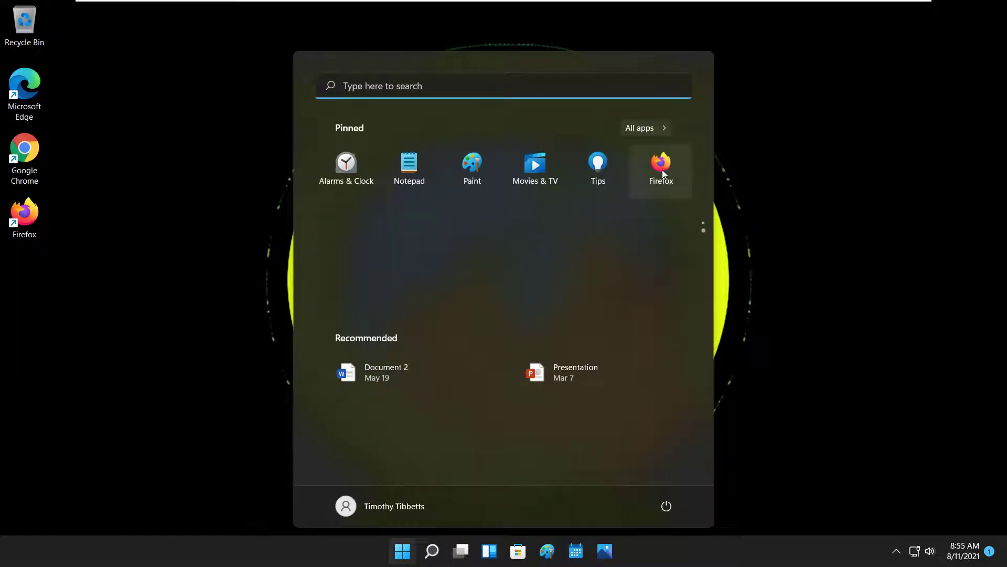
pyautogui.scroll(1, 653, 188)
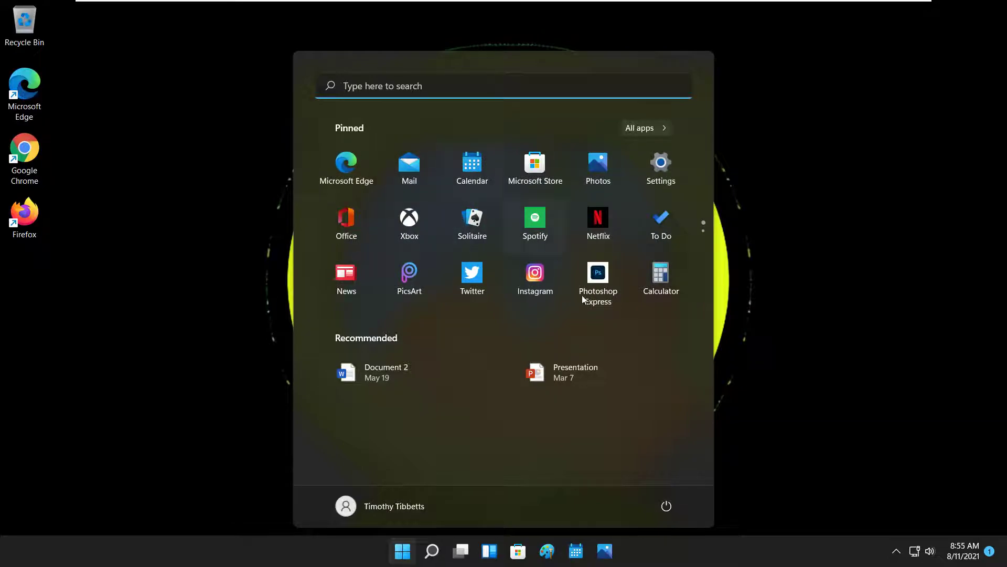
pyautogui.scroll(-1, 640, 265)
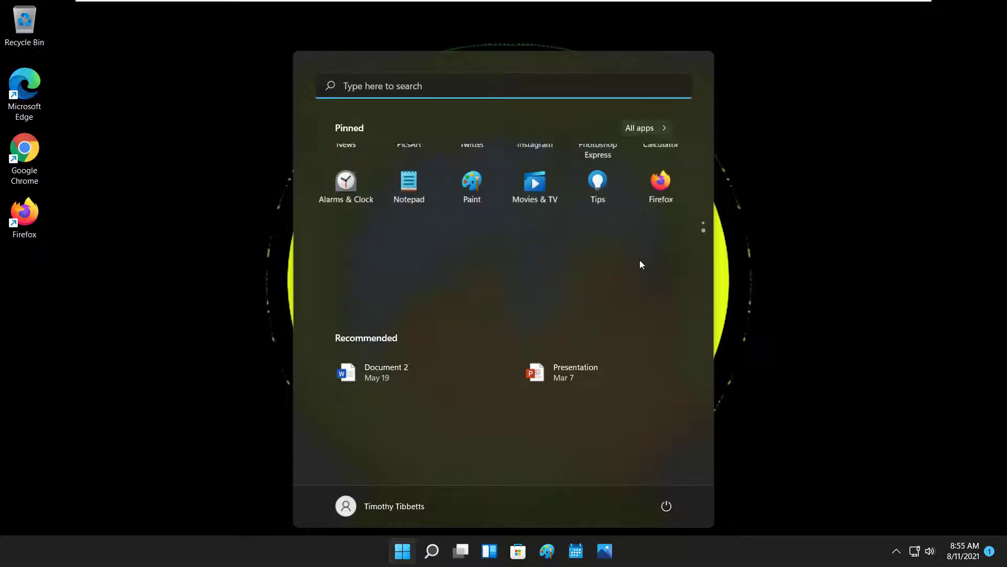
pyautogui.rightClick(662, 170)
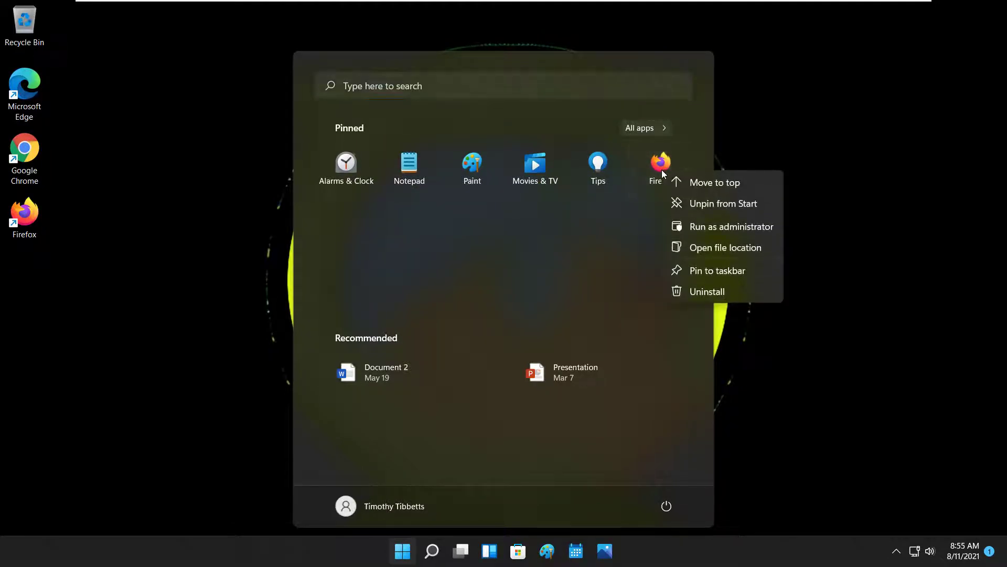
pyautogui.click(698, 271)
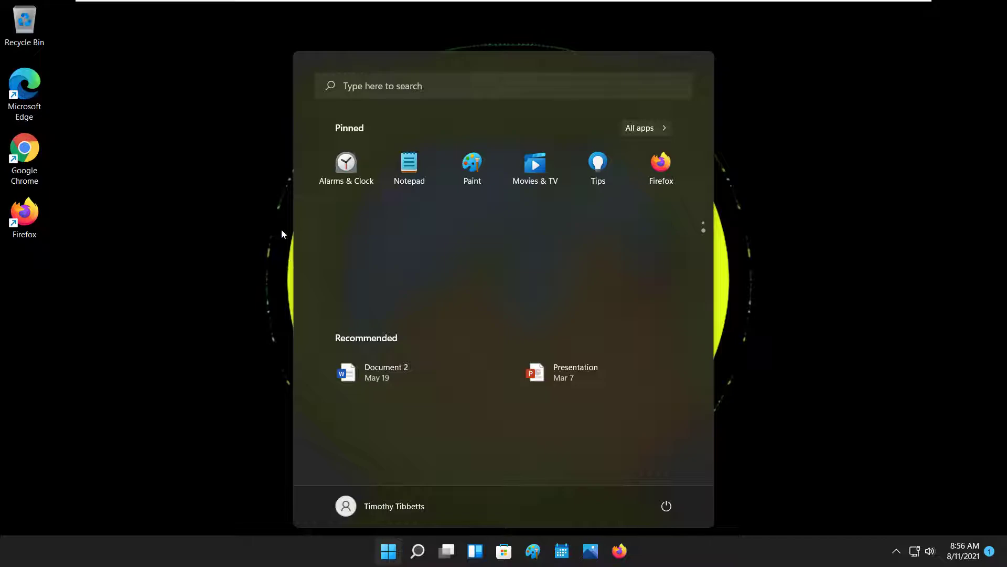
pyautogui.scroll(2, 426, 262)
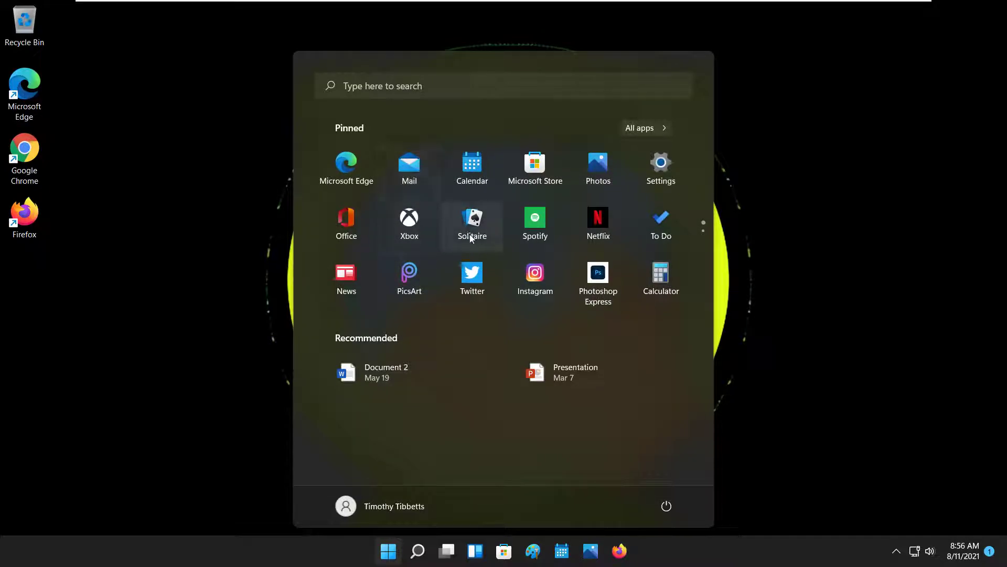
# Pin the Microsoft Edge and Office tiles to the taskbar, then dismiss Start
pyautogui.rightClick(365, 168)
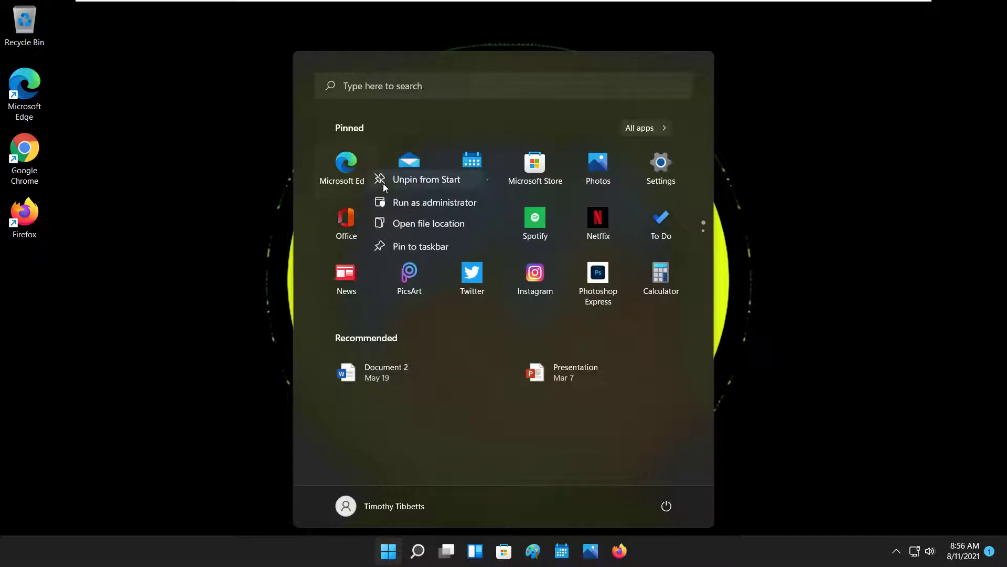
pyautogui.click(390, 245)
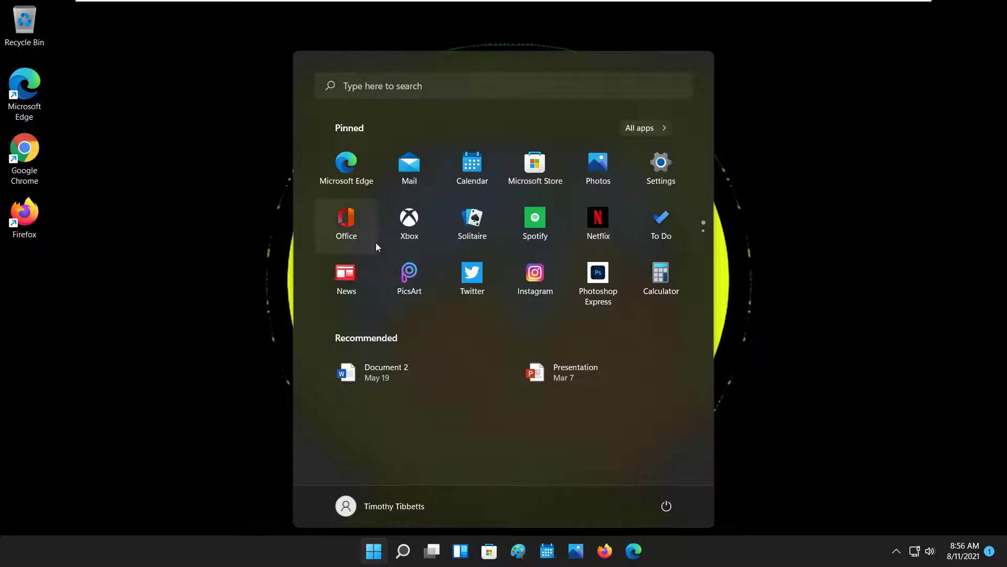
pyautogui.rightClick(358, 228)
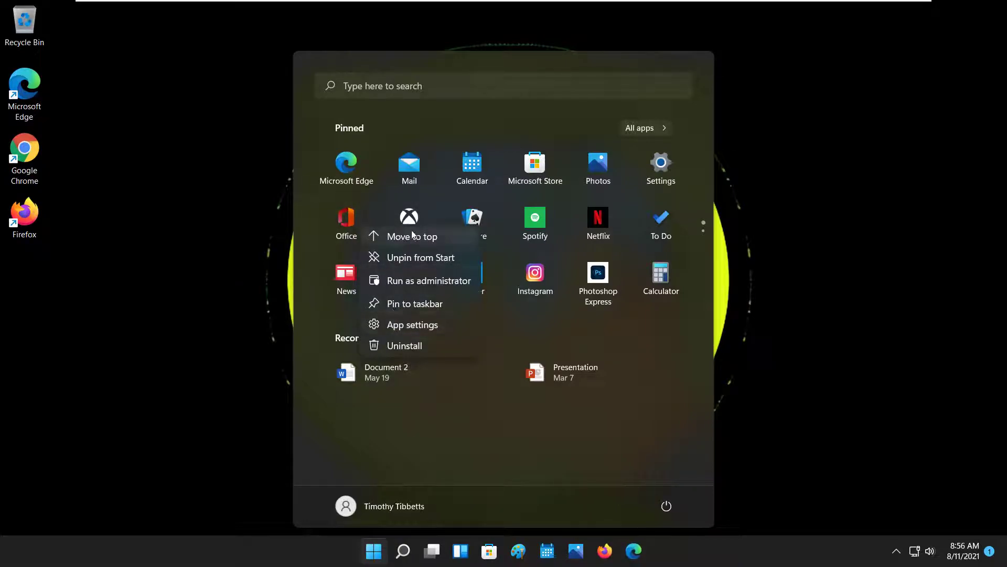
pyautogui.click(417, 303)
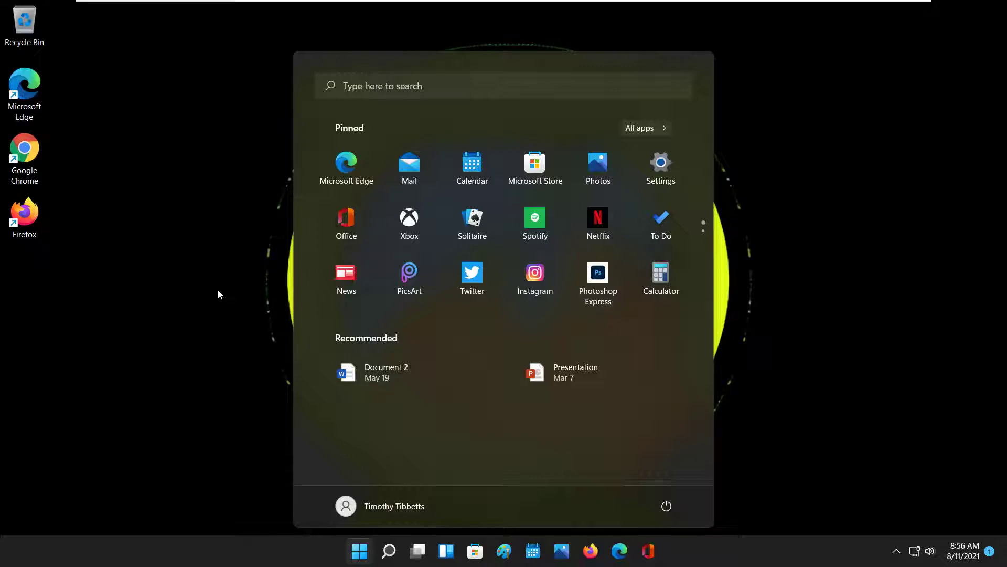
pyautogui.click(218, 292)
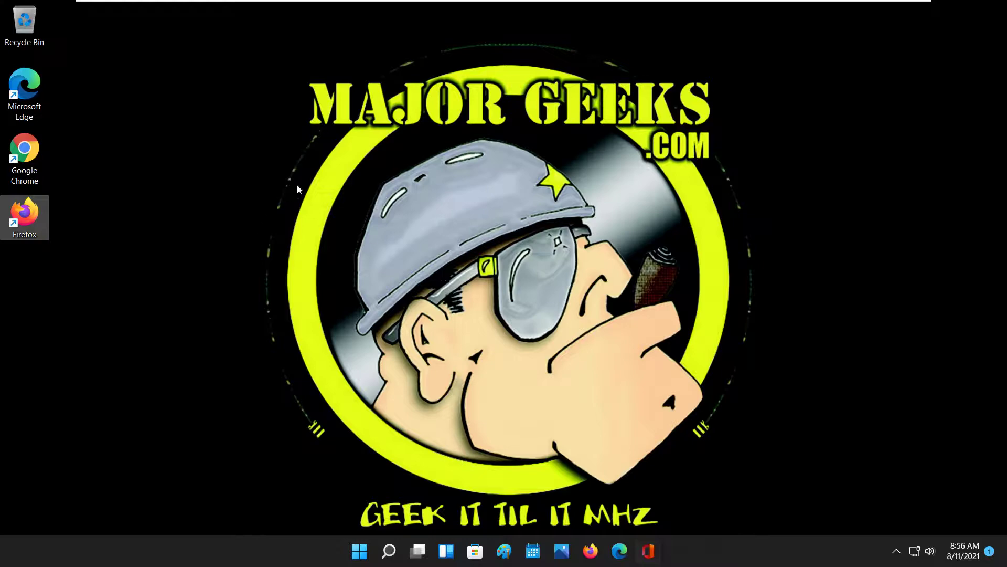
# Deselect the Firefox shortcut, leaving the desktop and pinned taskbar showing
pyautogui.click(50, 415)
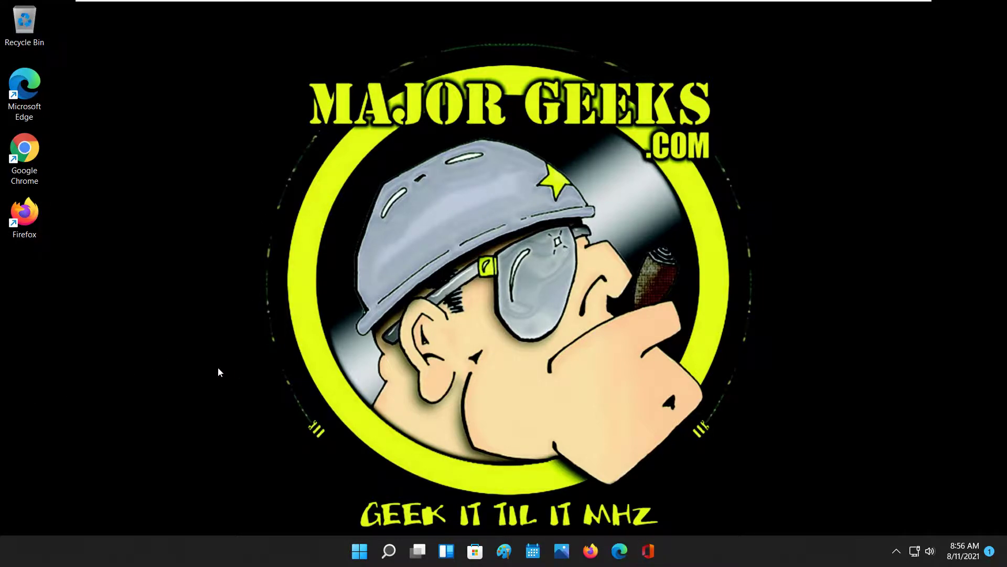